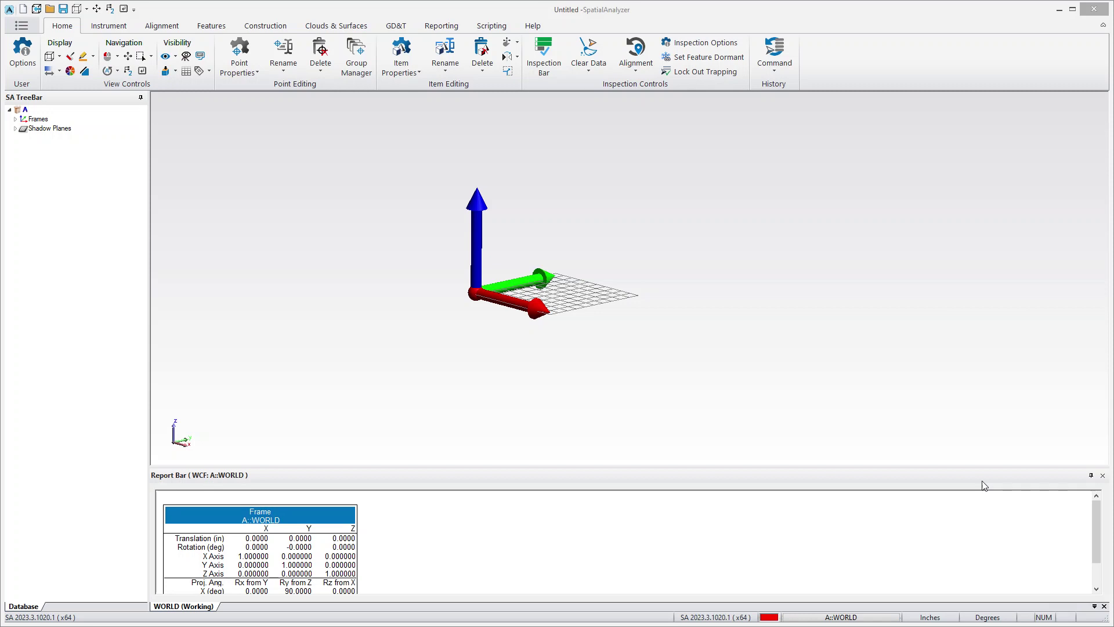
Step: Add a Leica Nova MS60 Total Station to the job and bring up the Connect device-type list
click(115, 26)
click(64, 55)
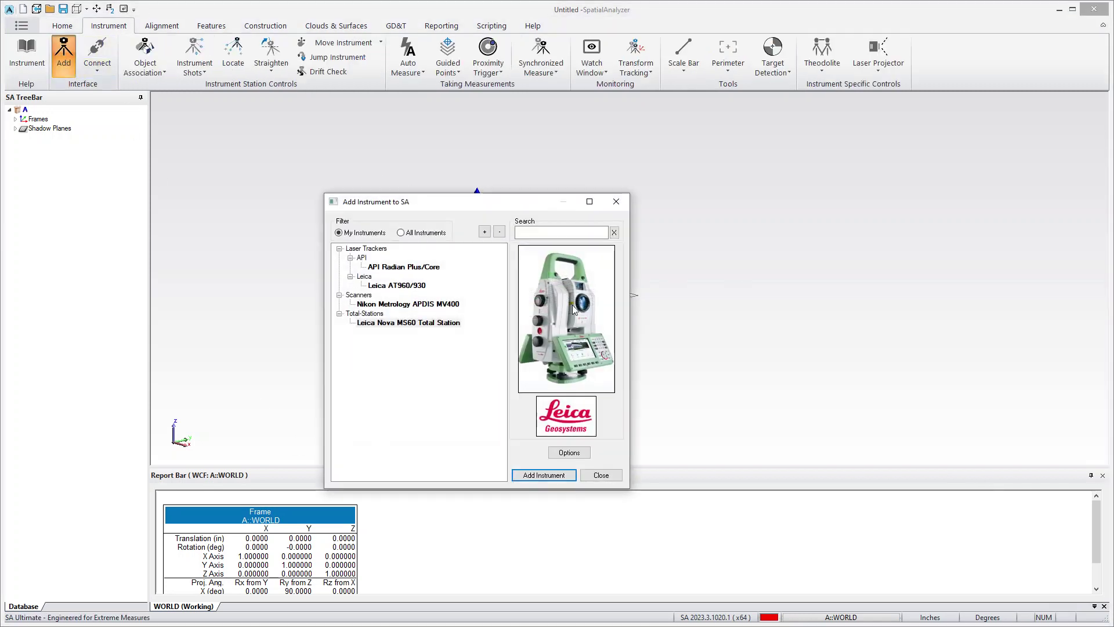
key(Return)
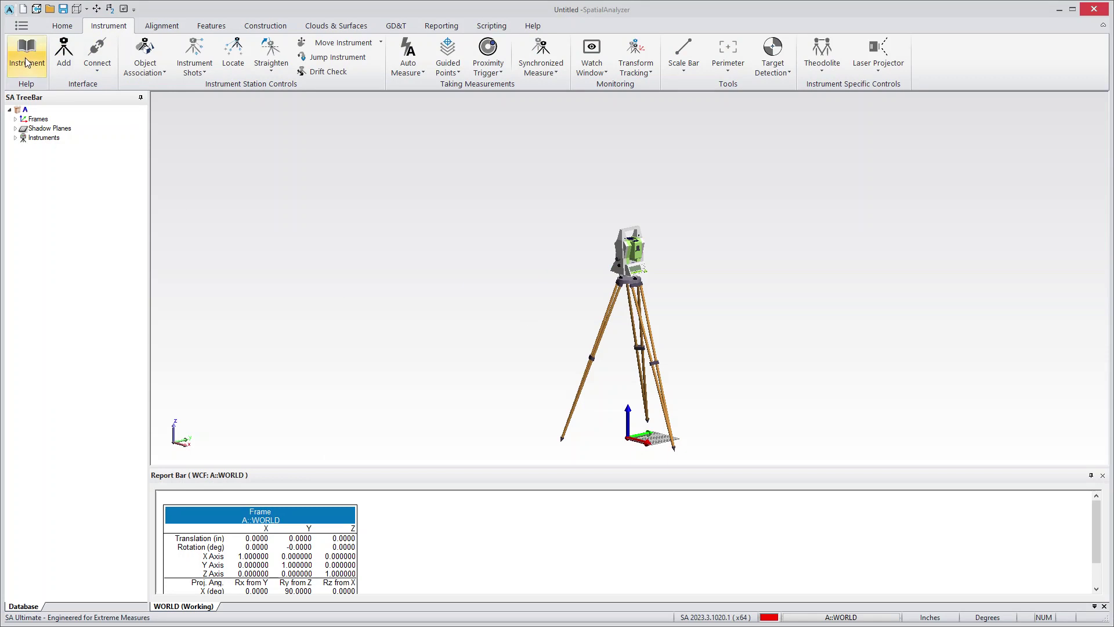
click(98, 59)
mouse_move(150, 127)
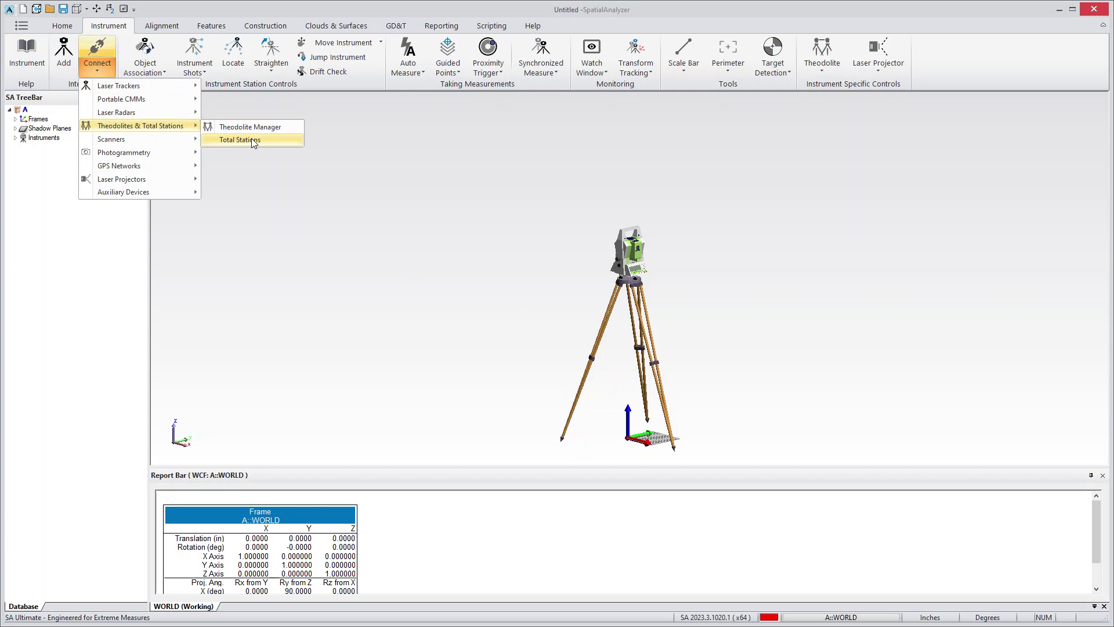
Step: Connect to the MS60 total station over TCP/IP at address 10.55.90.18
click(252, 140)
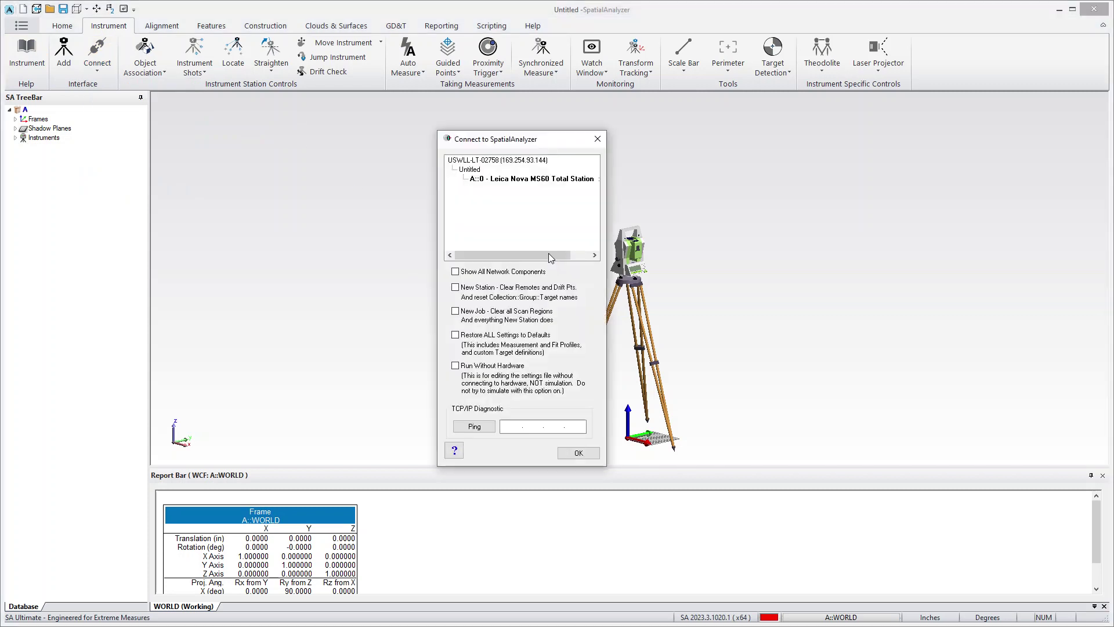
click(531, 179)
click(575, 454)
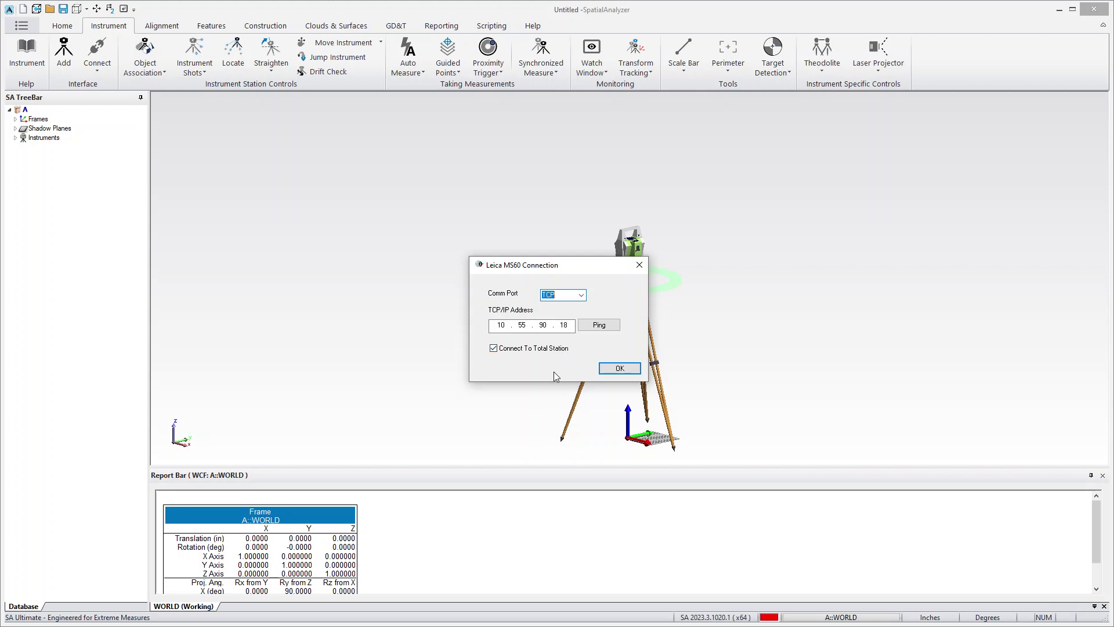
click(620, 369)
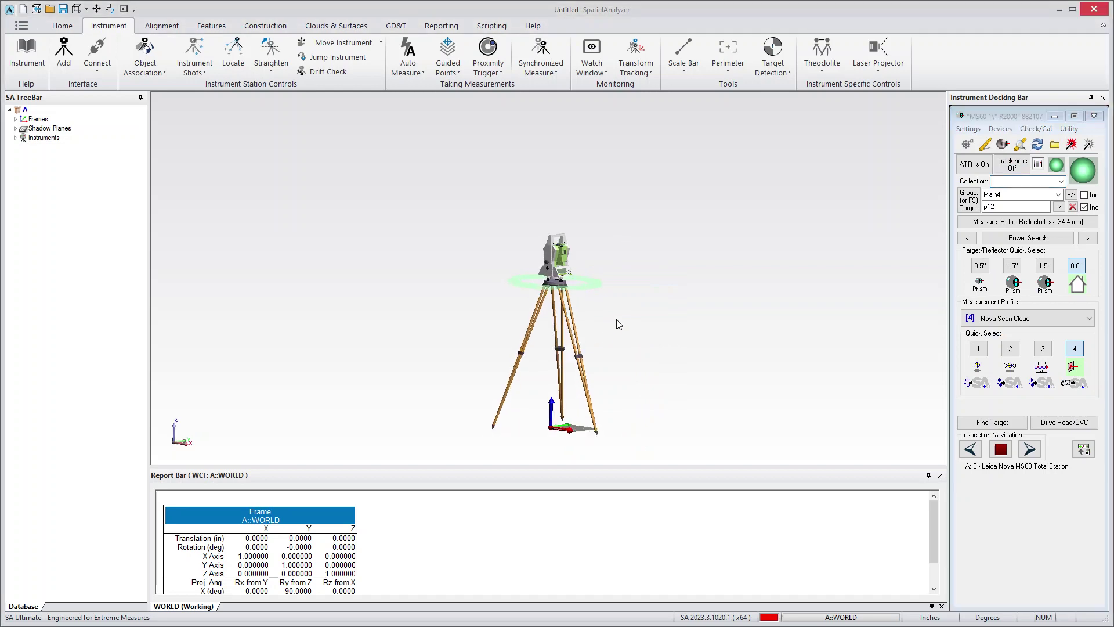
Step: Shoot the four target corners as fast stable points into group Main4 using Quick Select profile 2
mouse_move(619, 324)
mouse_down()
mouse_move(604, 346)
mouse_move(624, 323)
mouse_move(580, 315)
mouse_move(580, 351)
mouse_move(599, 331)
mouse_up()
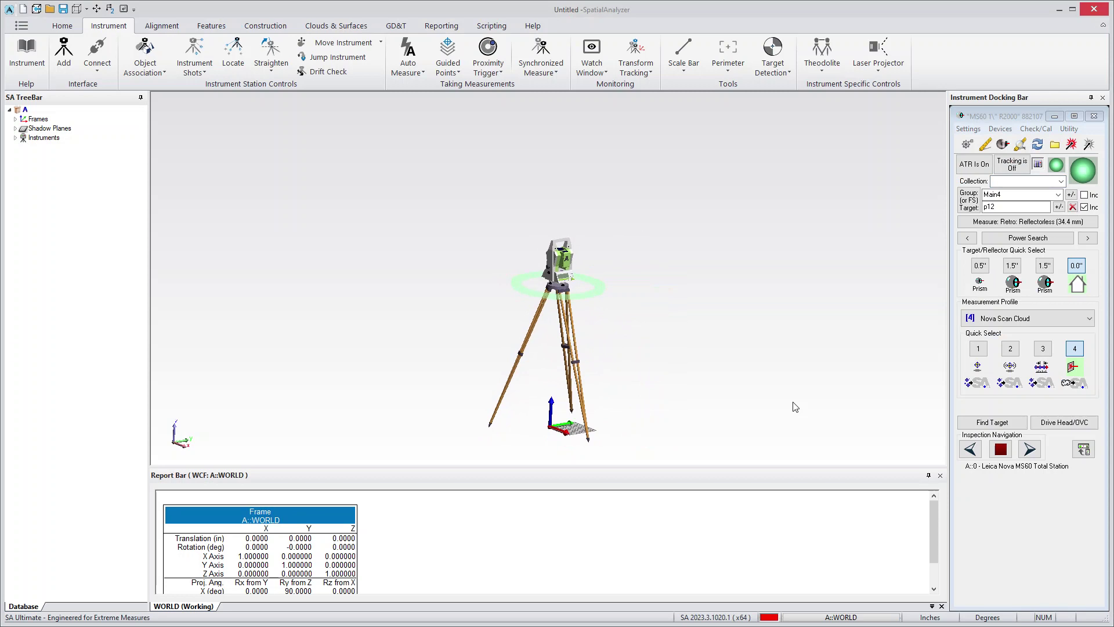
click(1010, 349)
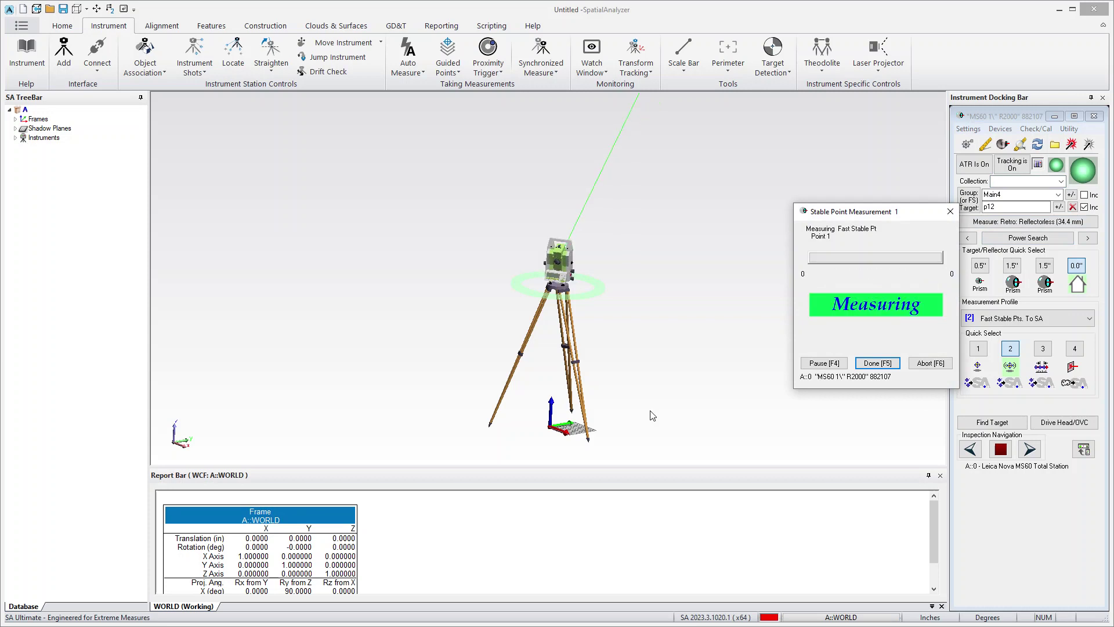
scroll(378, 395, down, 2)
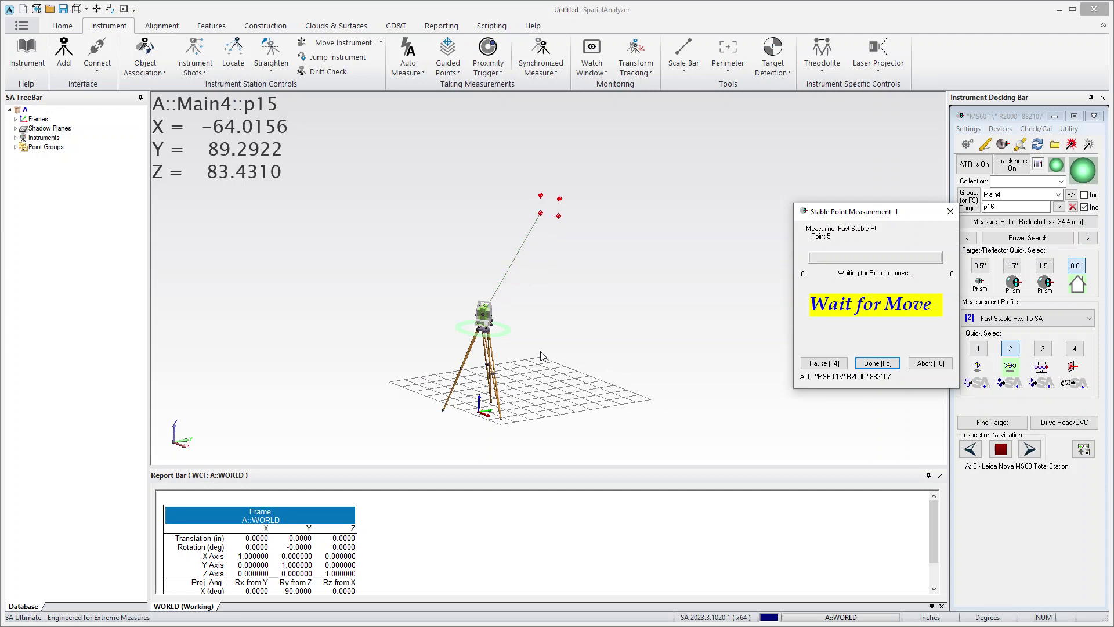
click(864, 366)
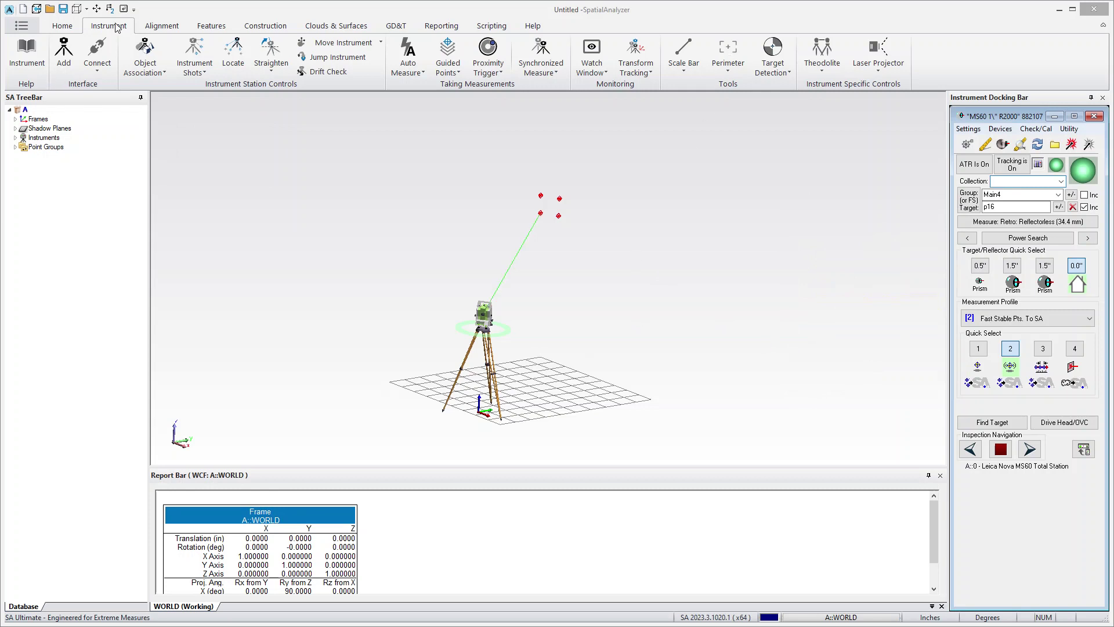
Step: Build a closed Perimeter 1 through the four measured corner points
click(742, 65)
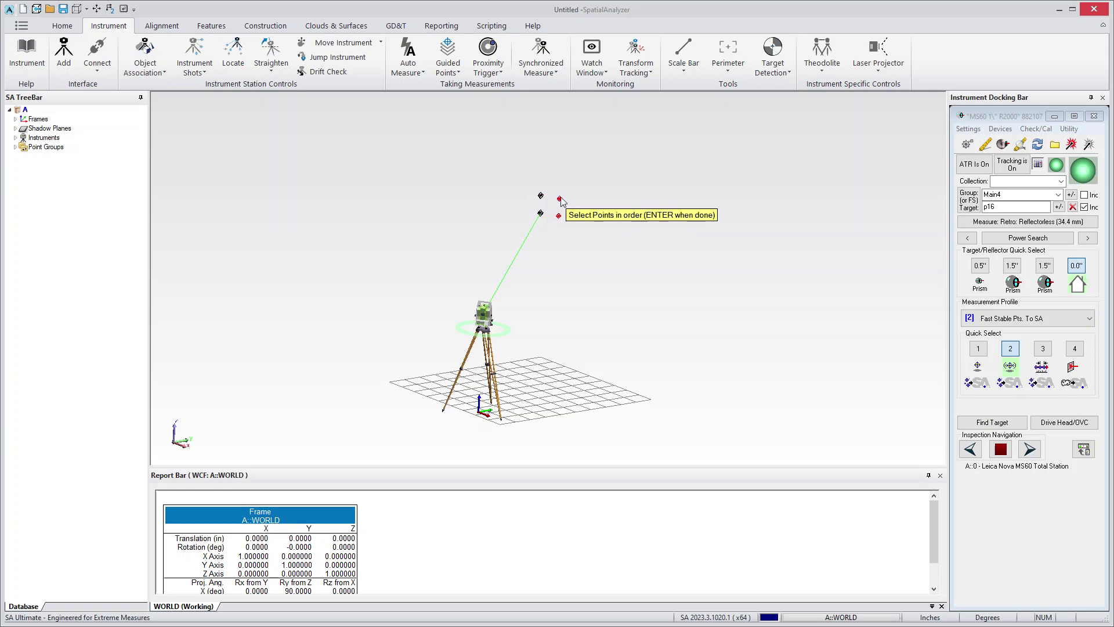
click(558, 216)
key(Return)
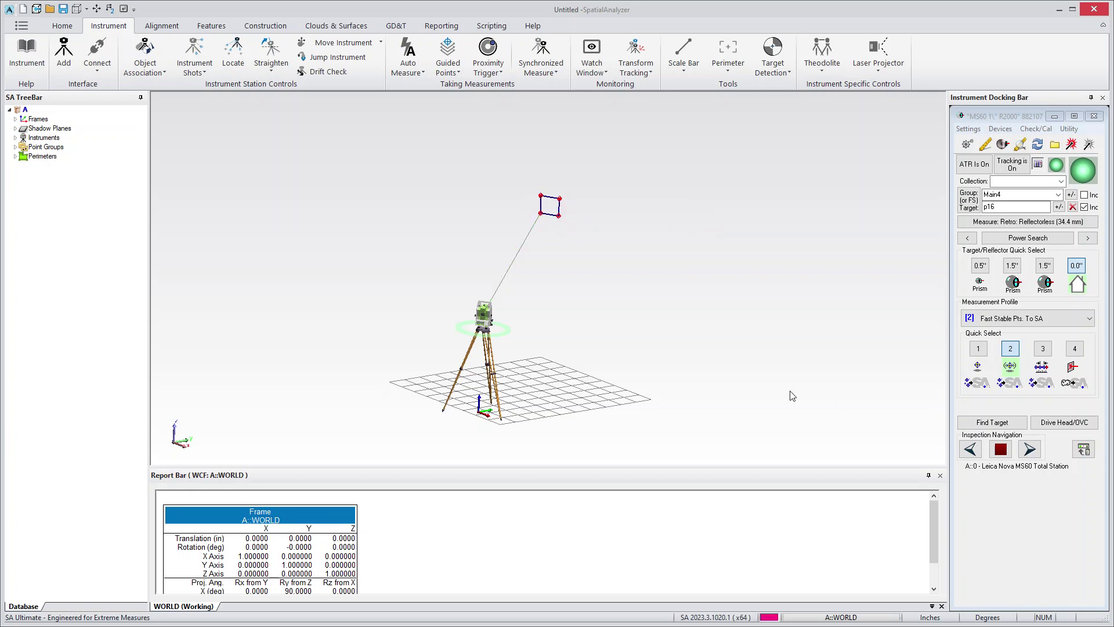
scroll(549, 249, up, 5)
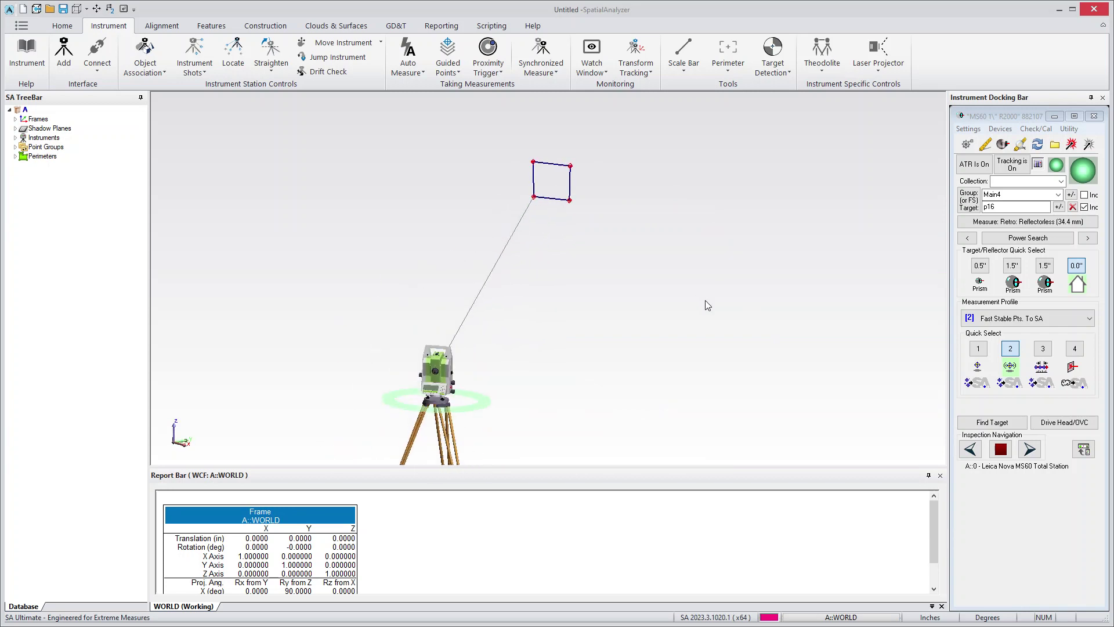
click(1066, 318)
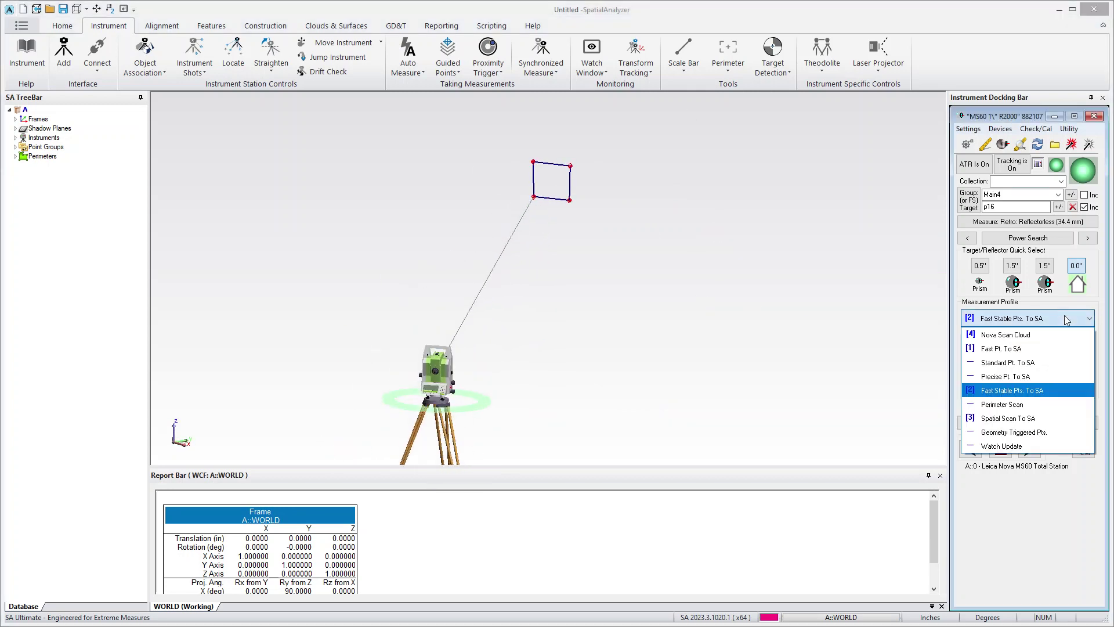
Step: Switch to the Nova Scan Cloud profile, keeping Polygon scan type and Internal Memory storage
click(1018, 339)
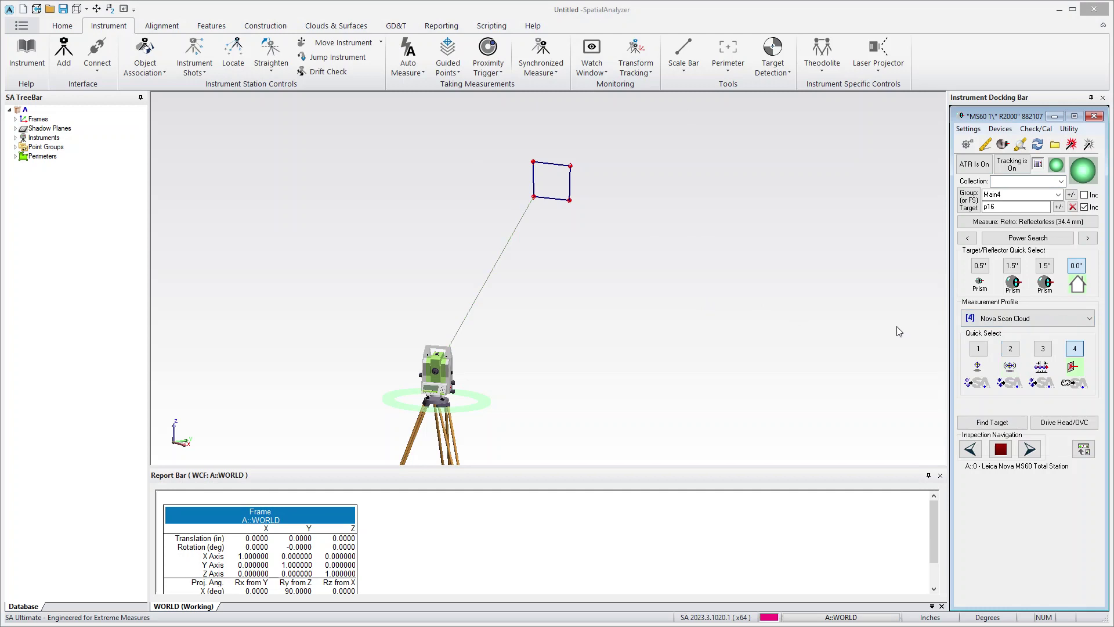
click(1021, 145)
drag(920, 214, 923, 199)
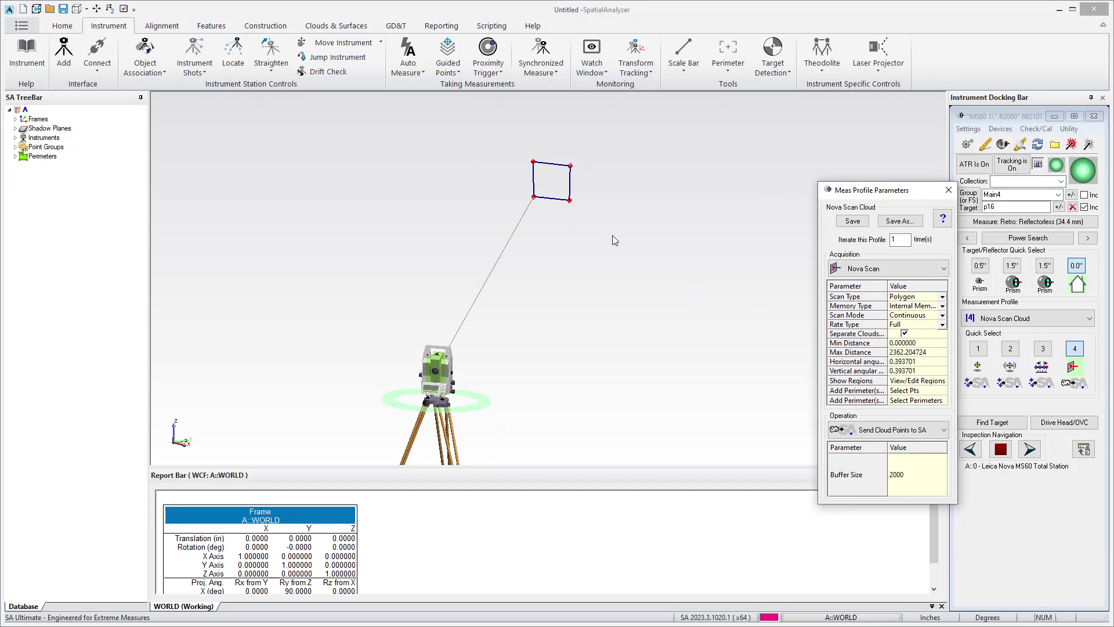
click(943, 298)
click(943, 297)
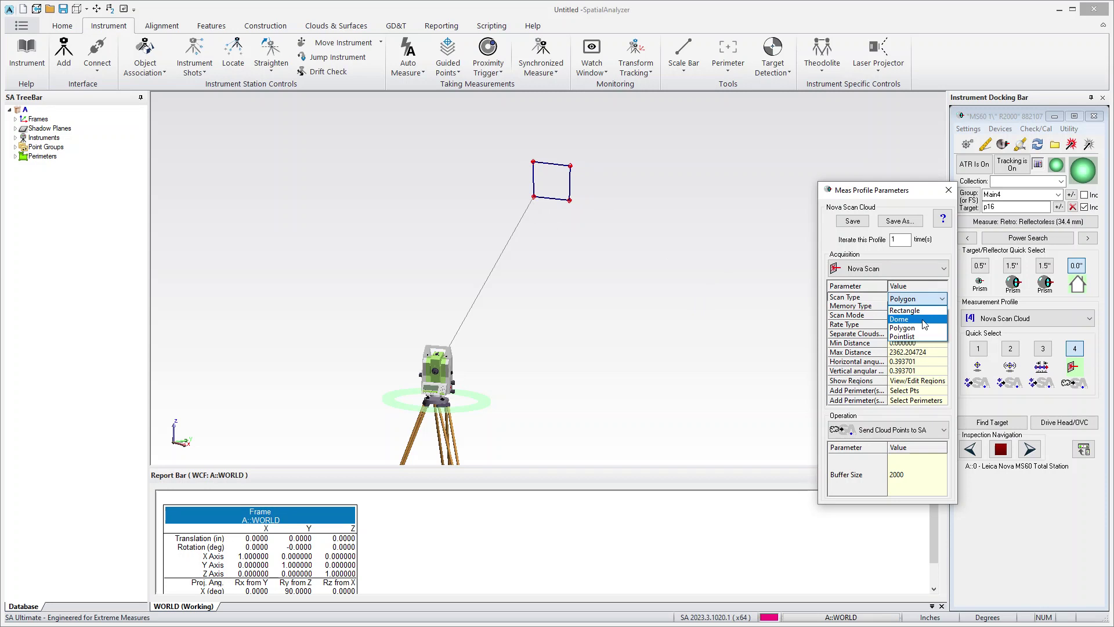
click(935, 261)
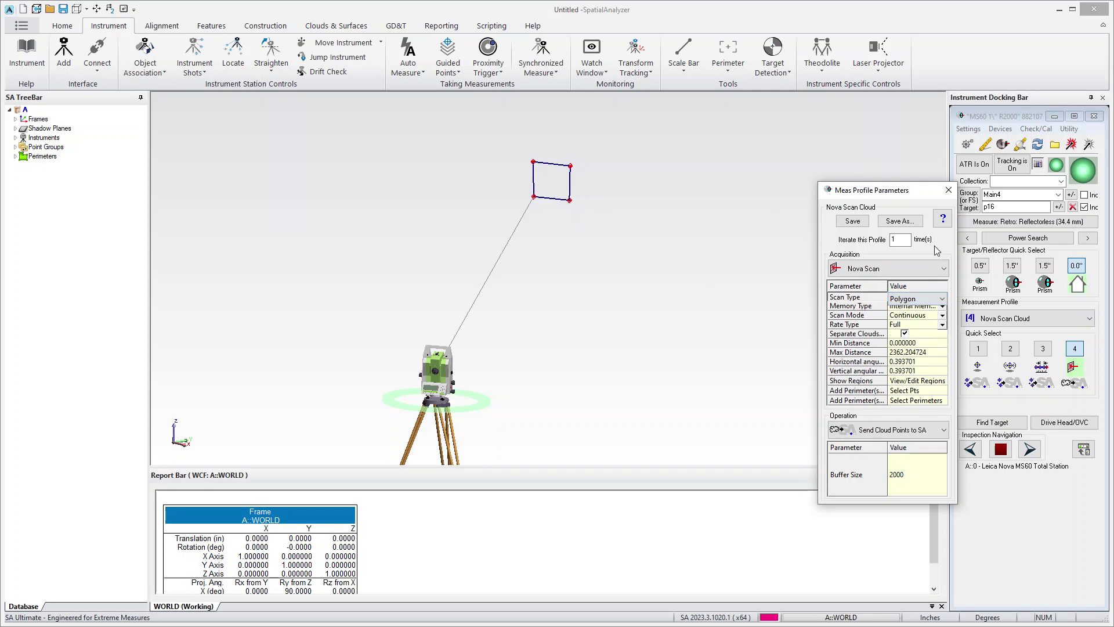
click(941, 307)
click(942, 308)
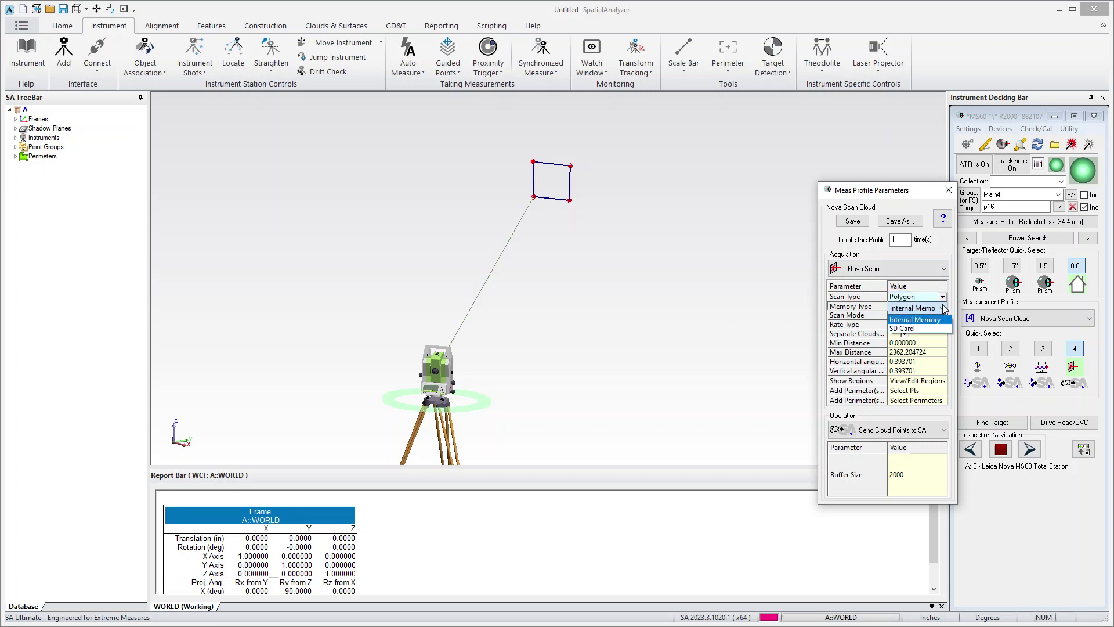
click(913, 319)
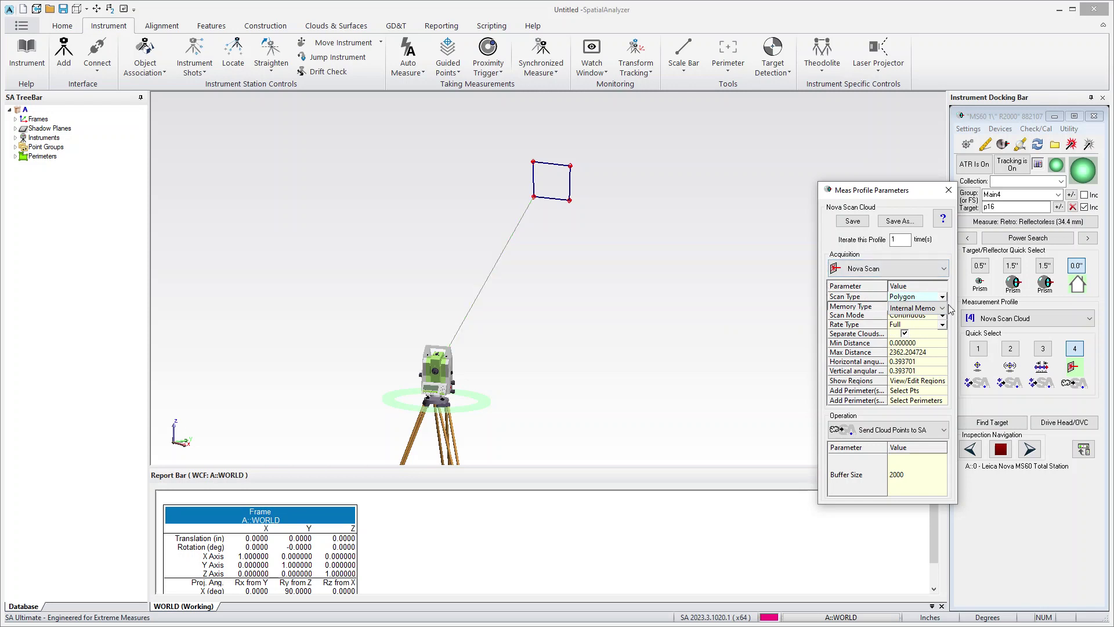
Step: Set the horizontal and vertical angular steps to 0.07
click(904, 363)
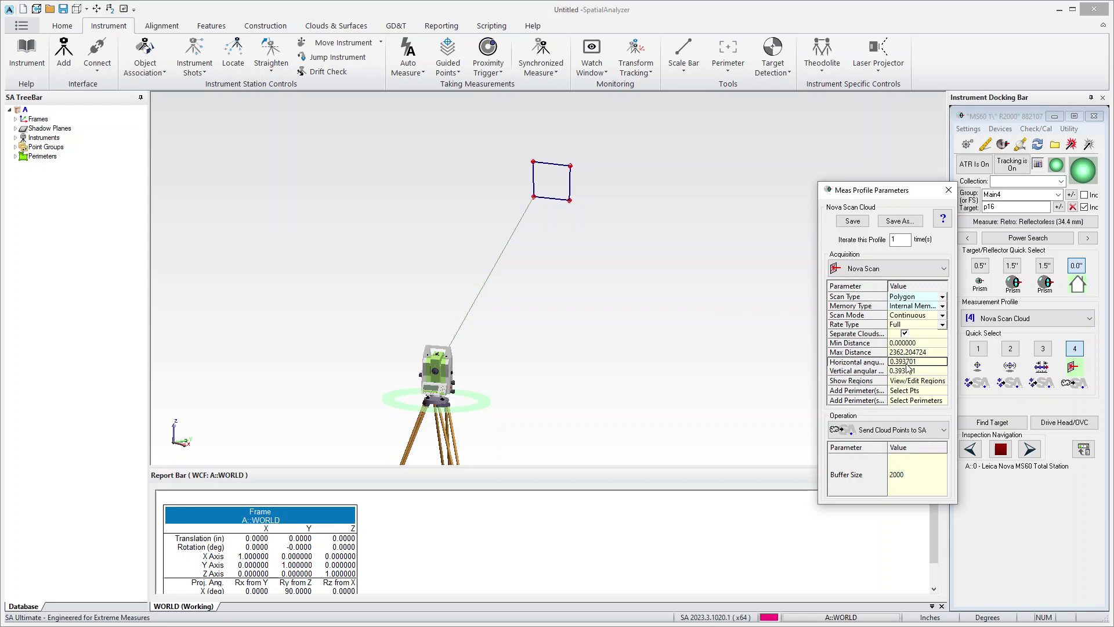
drag(922, 362, 899, 363)
text(07)
click(926, 372)
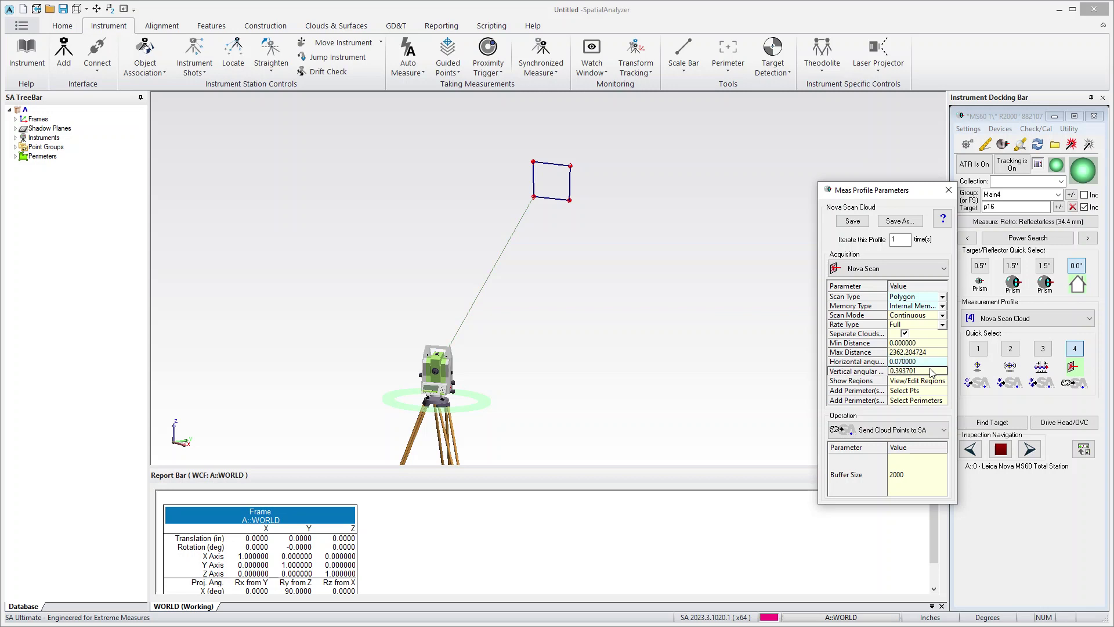
drag(924, 374, 897, 377)
text(07)
click(915, 388)
click(912, 385)
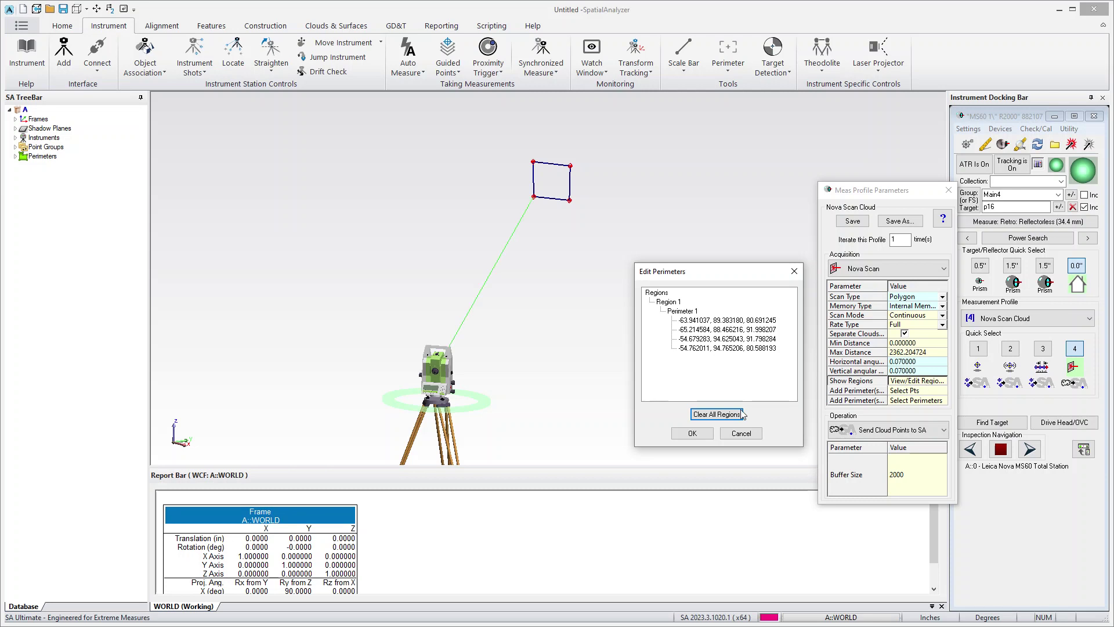
Step: Confirm Region 1 with Perimeter 1 in the Edit Perimeters dialog
click(693, 435)
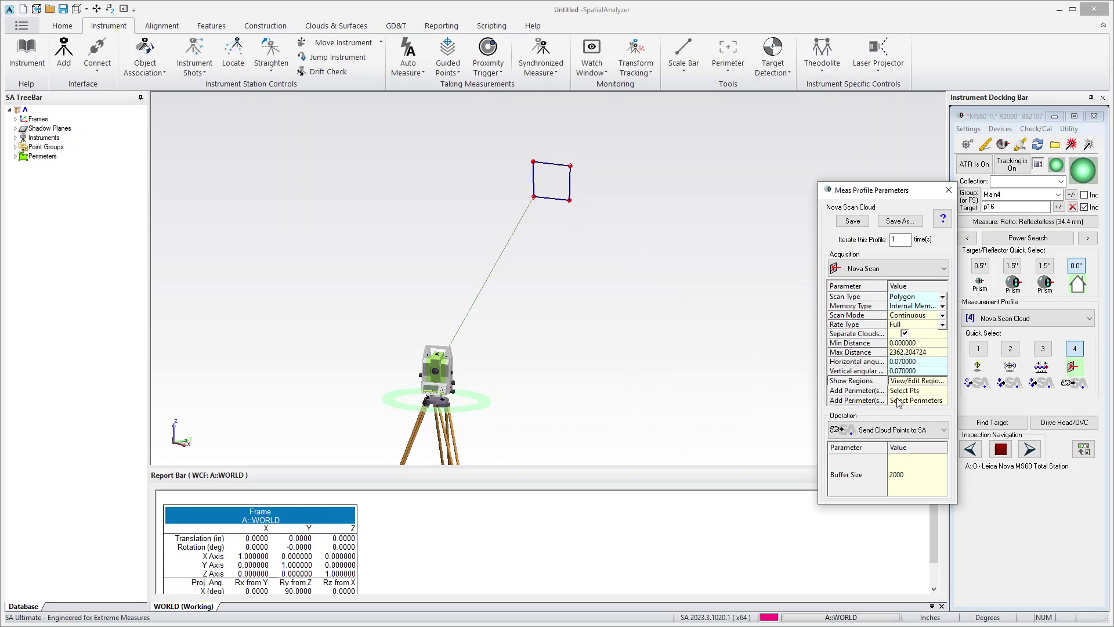
Step: Run the Nova scan and expand Scan Stripe Clouds to show the Main4 cloud
click(1028, 221)
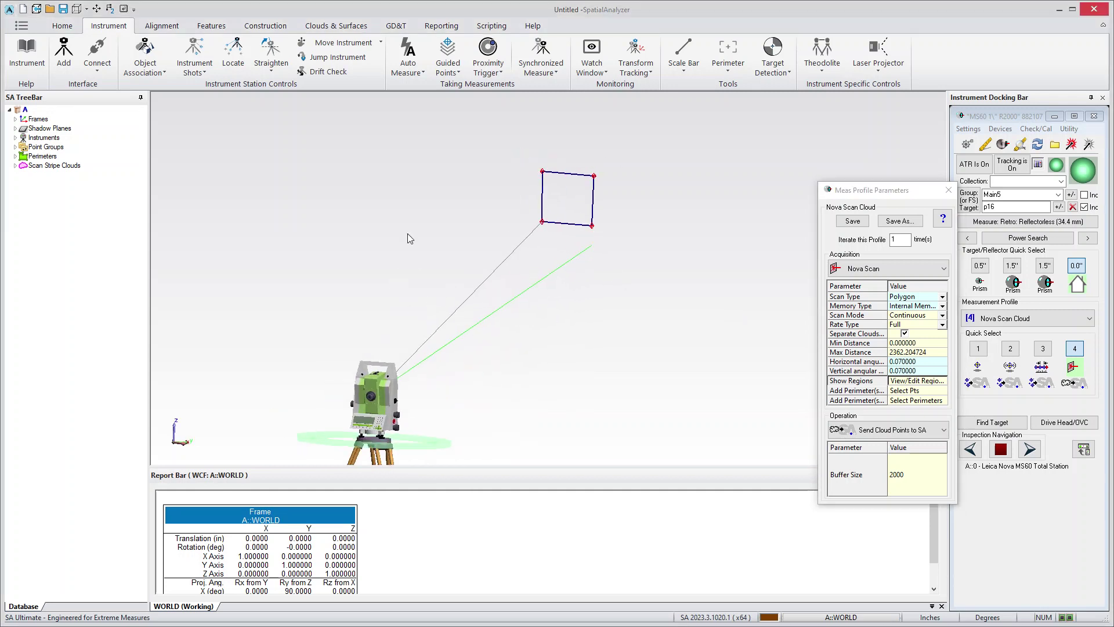
click(15, 166)
Step: Filter the Main4 cloud by Quality with a low threshold of 40
right_click(38, 175)
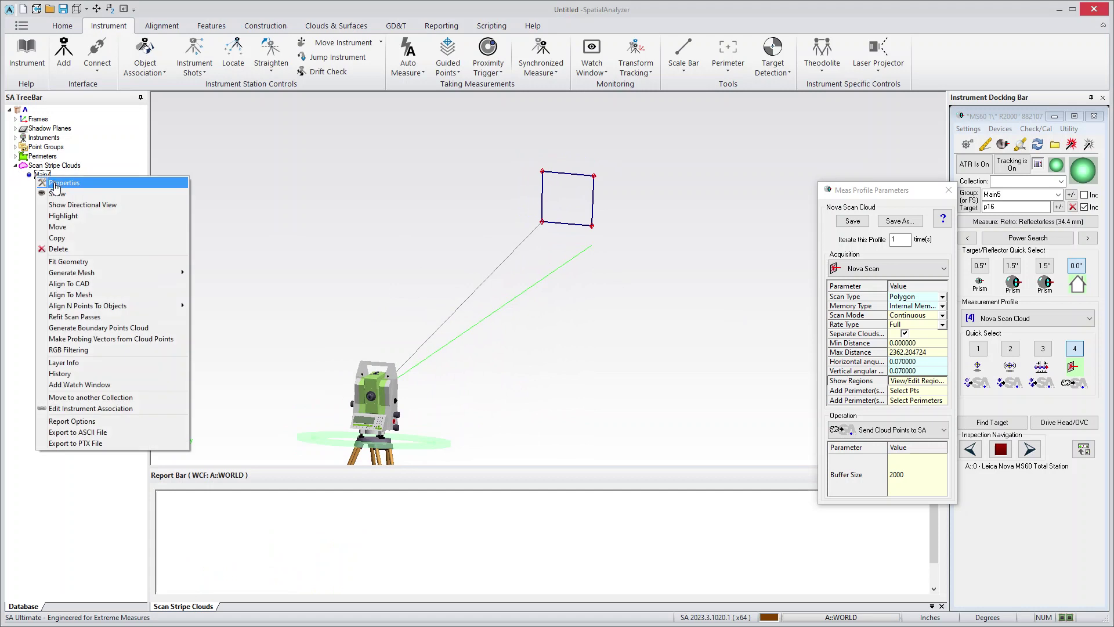
click(90, 351)
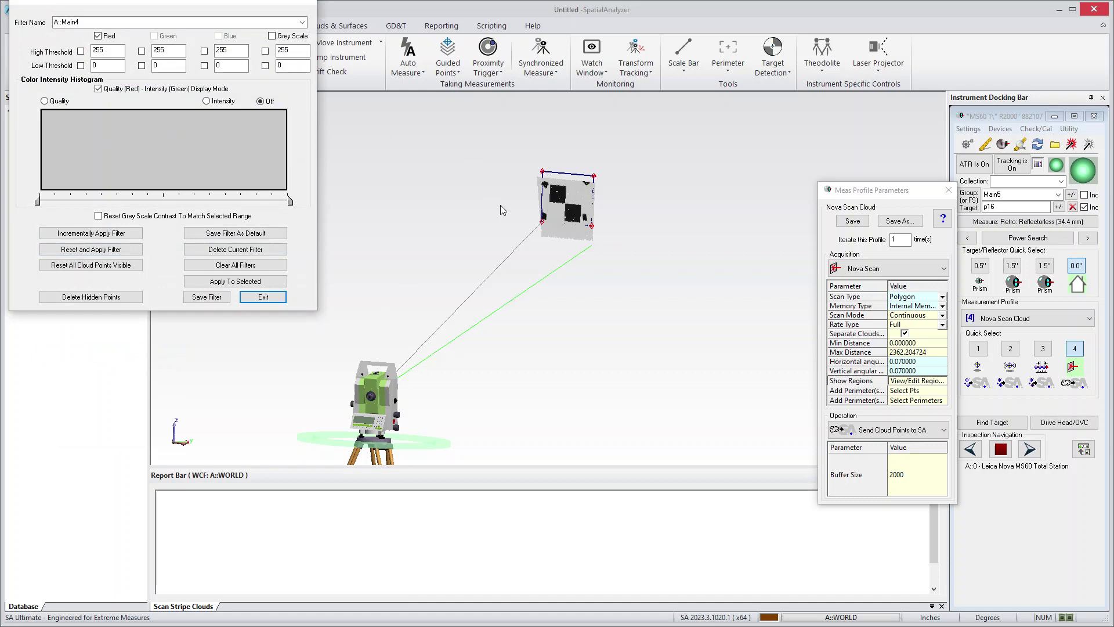
scroll(601, 232, up, 3)
scroll(535, 243, down, 2)
drag(535, 243, 603, 269)
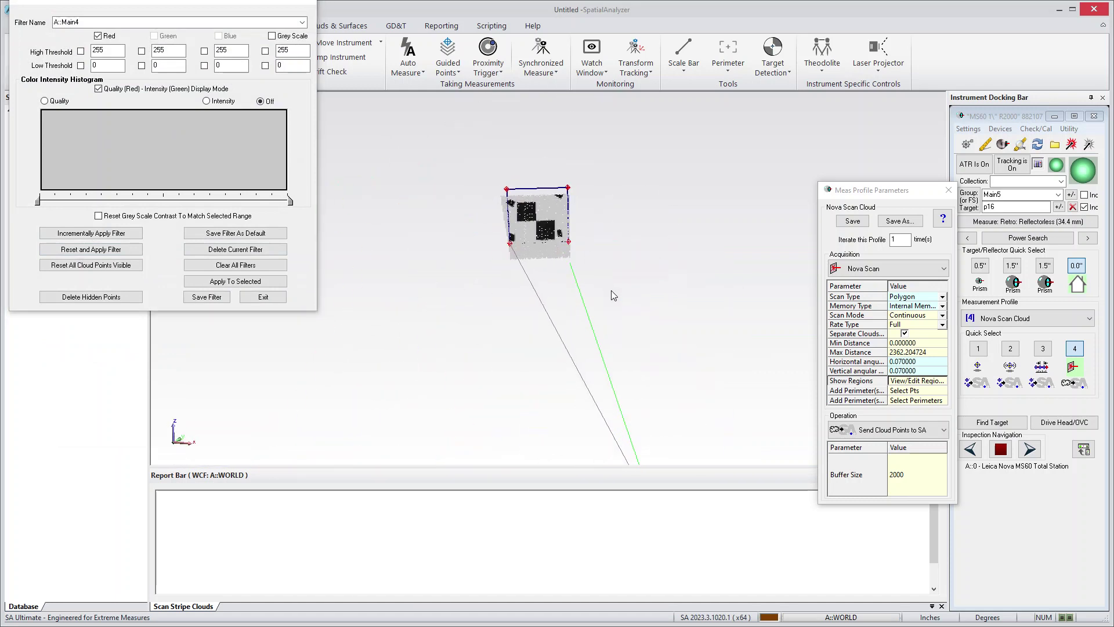
scroll(548, 233, up, 4)
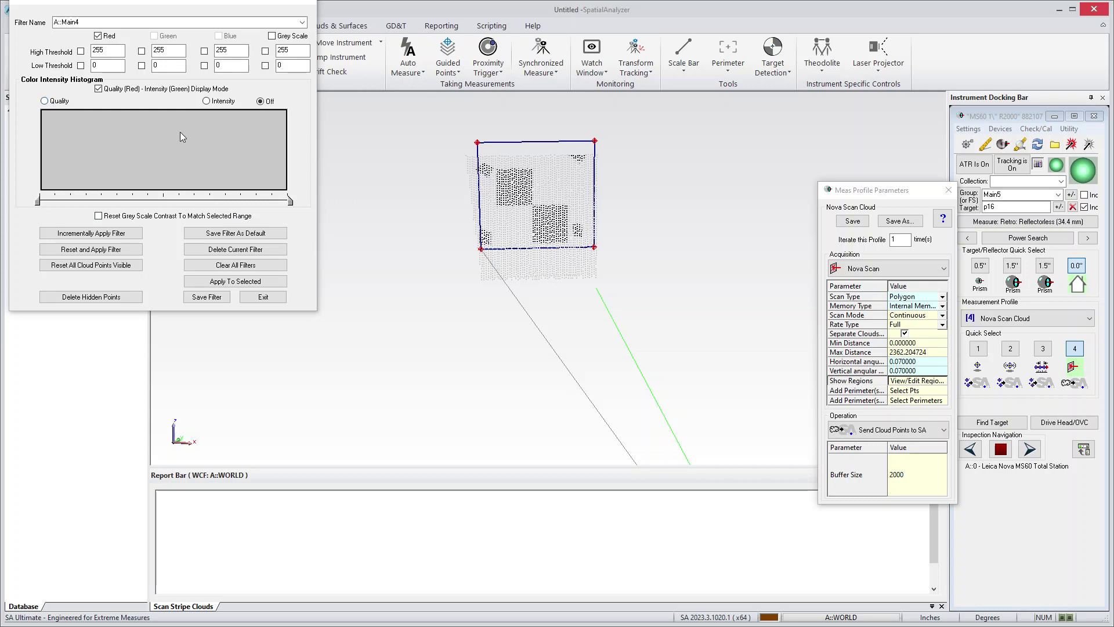
click(44, 101)
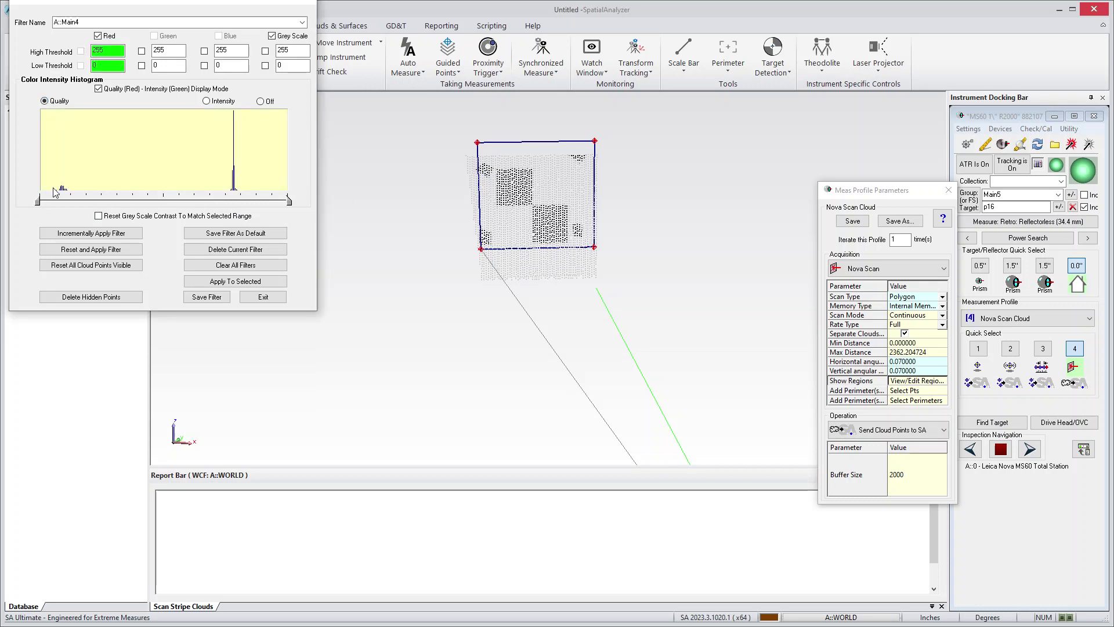
drag(37, 201, 76, 201)
click(90, 251)
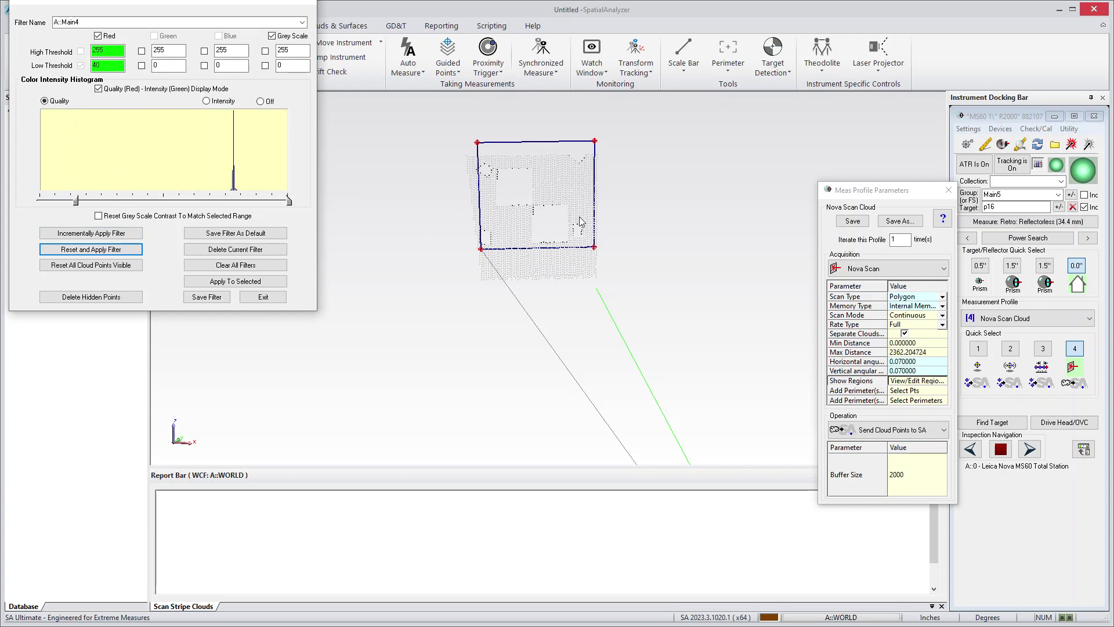
Step: Reset the low quality threshold to 0, restore all points and close the filter
drag(76, 201, 21, 218)
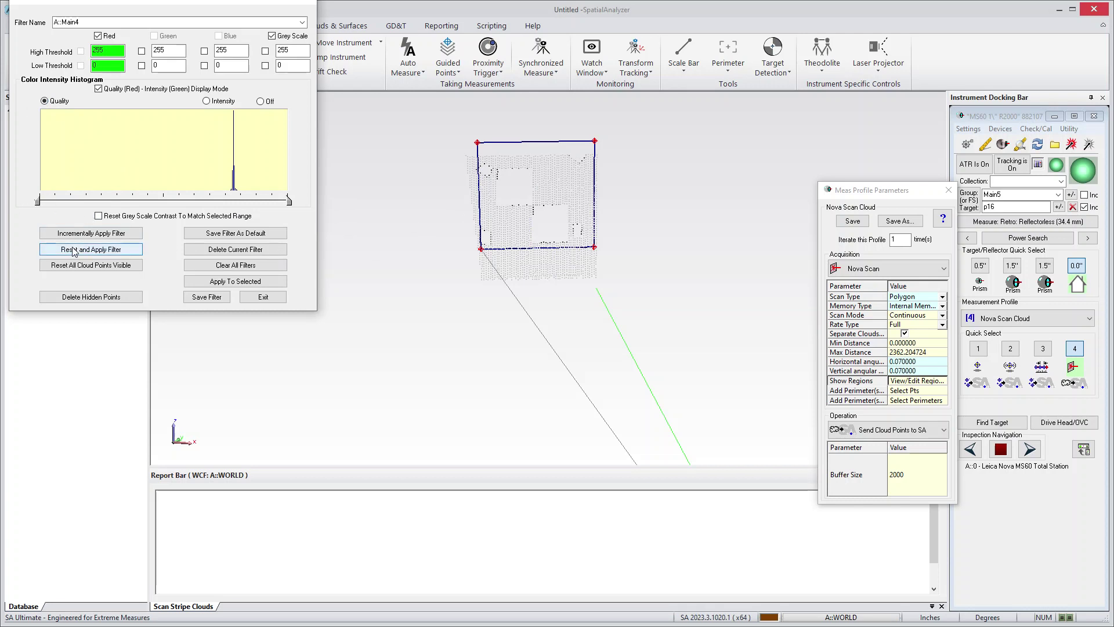
click(90, 249)
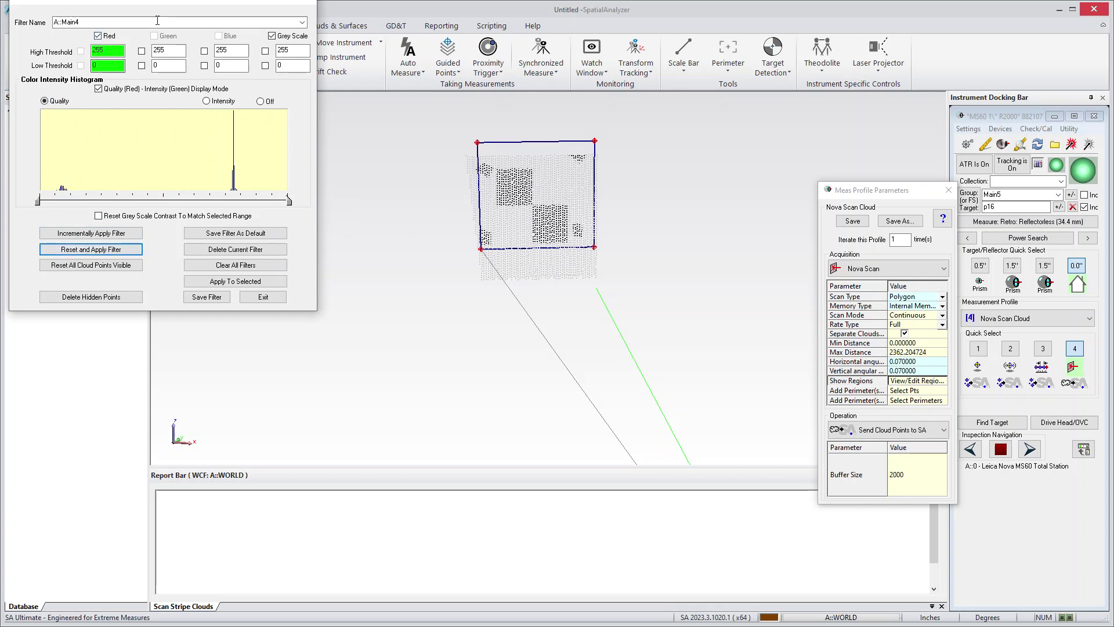
click(307, 2)
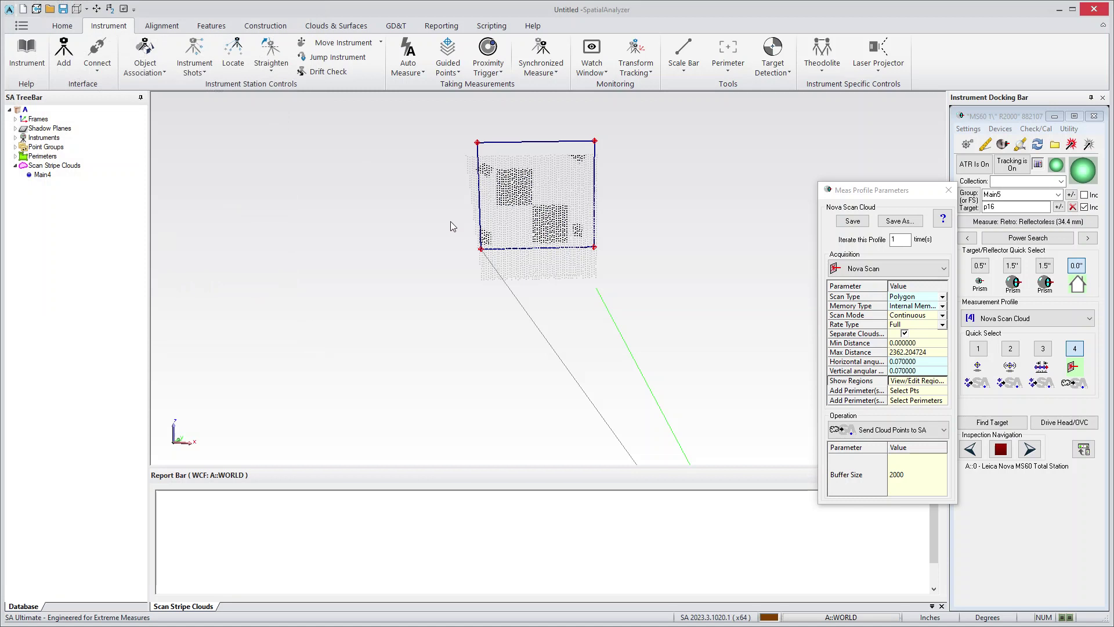
Step: Detect the target in the outlined Main4 points, giving center X -59.9230, Y 91.6161, Z 87.2995
click(776, 50)
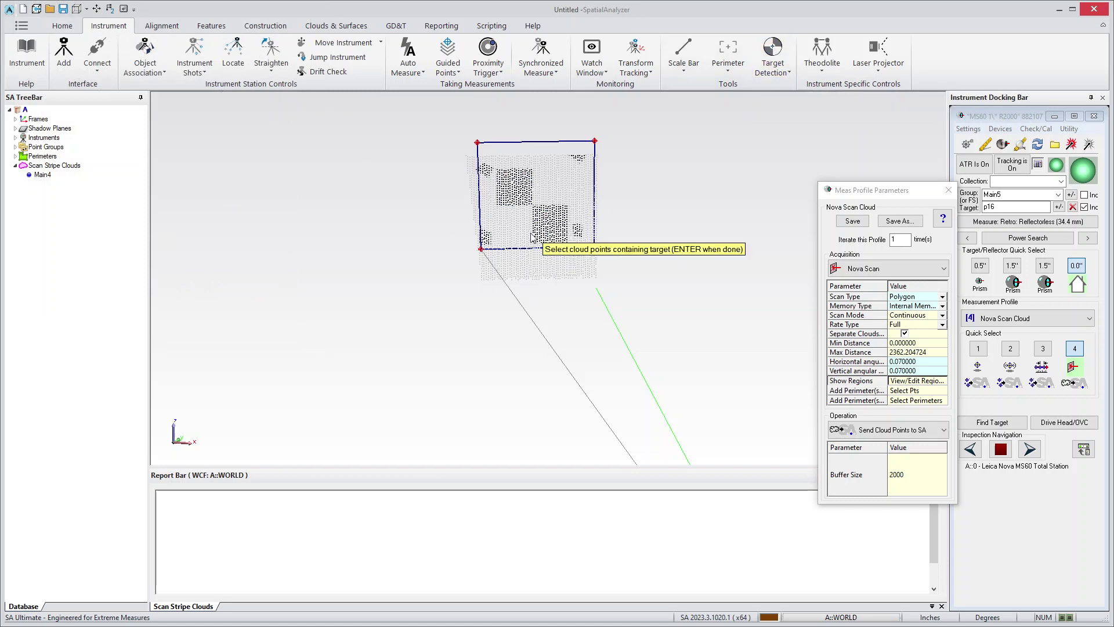
mouse_move(502, 180)
mouse_down()
mouse_move(551, 212)
mouse_move(566, 238)
mouse_up()
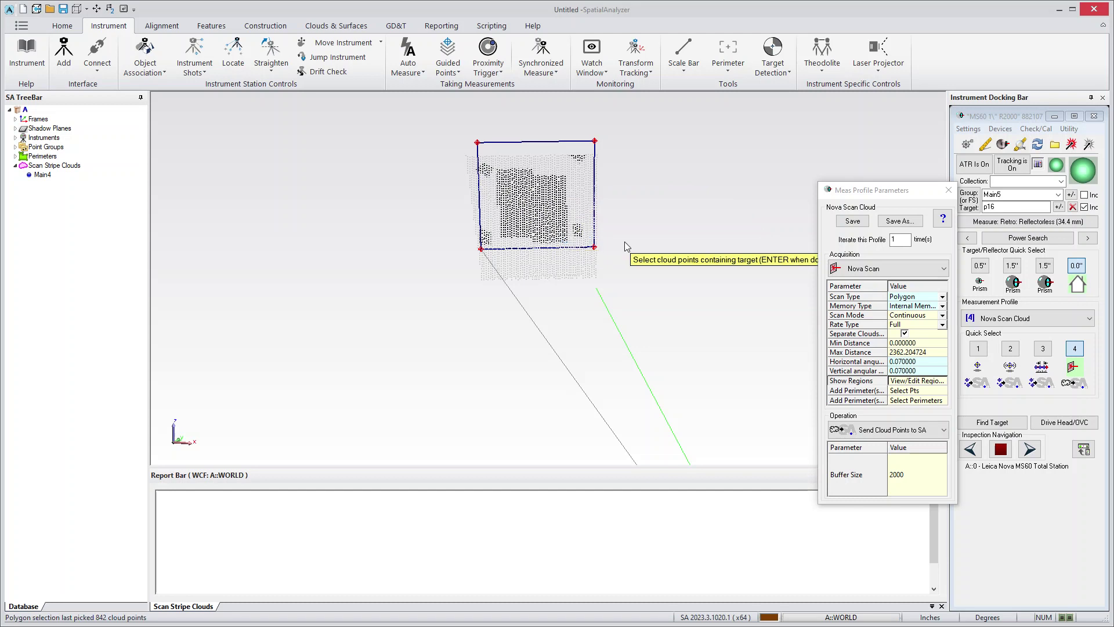
key(Return)
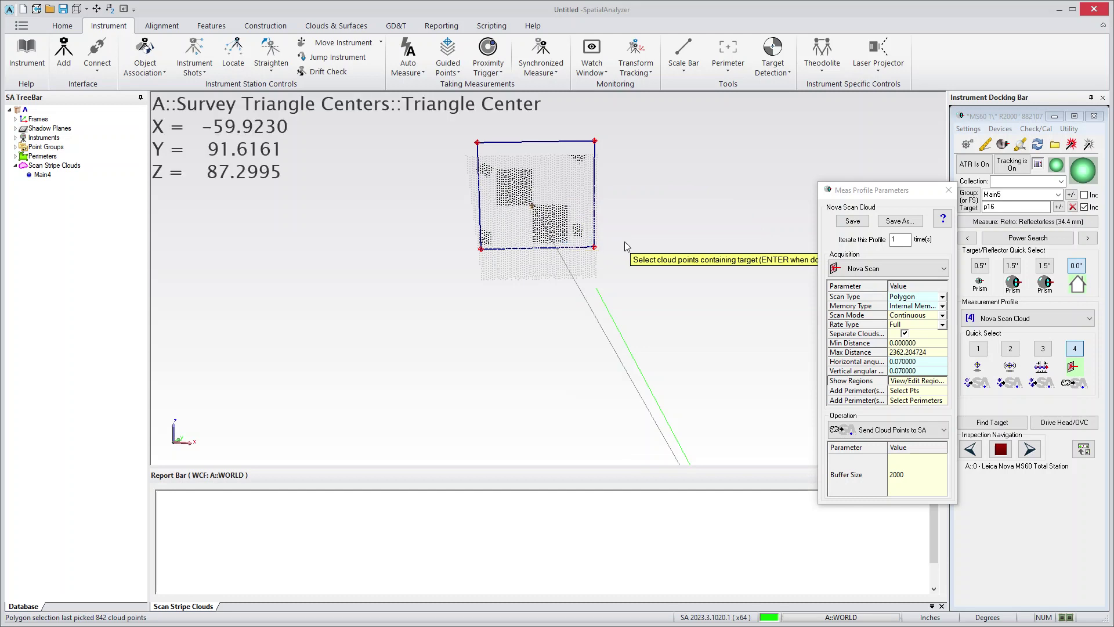